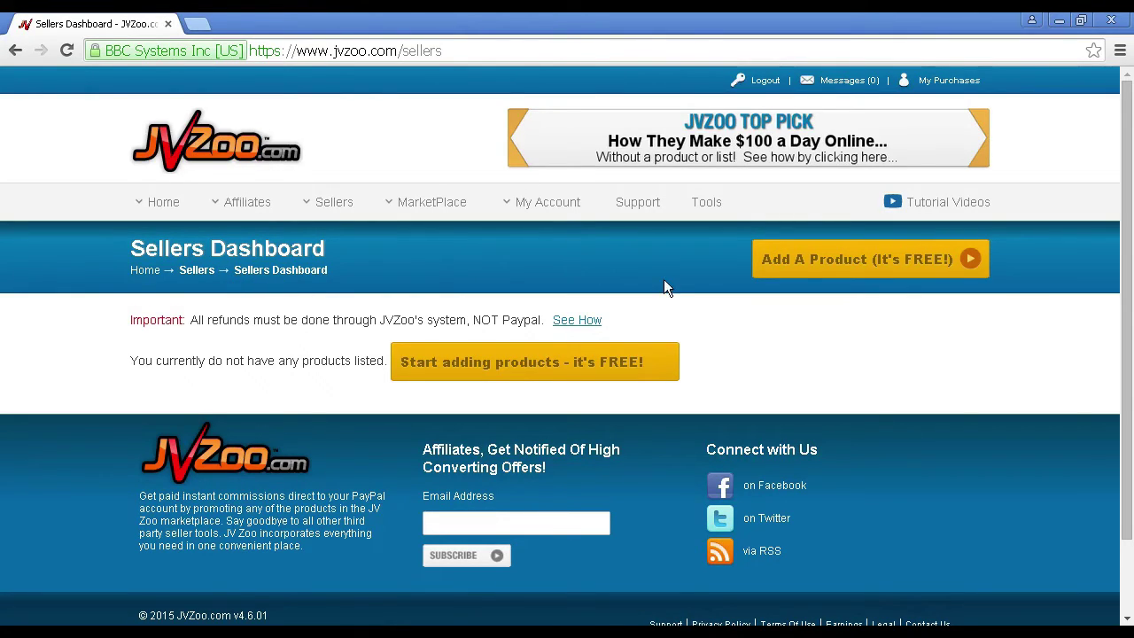
Start adding a new product and set Allow Sales to No in its basic information
click(890, 263)
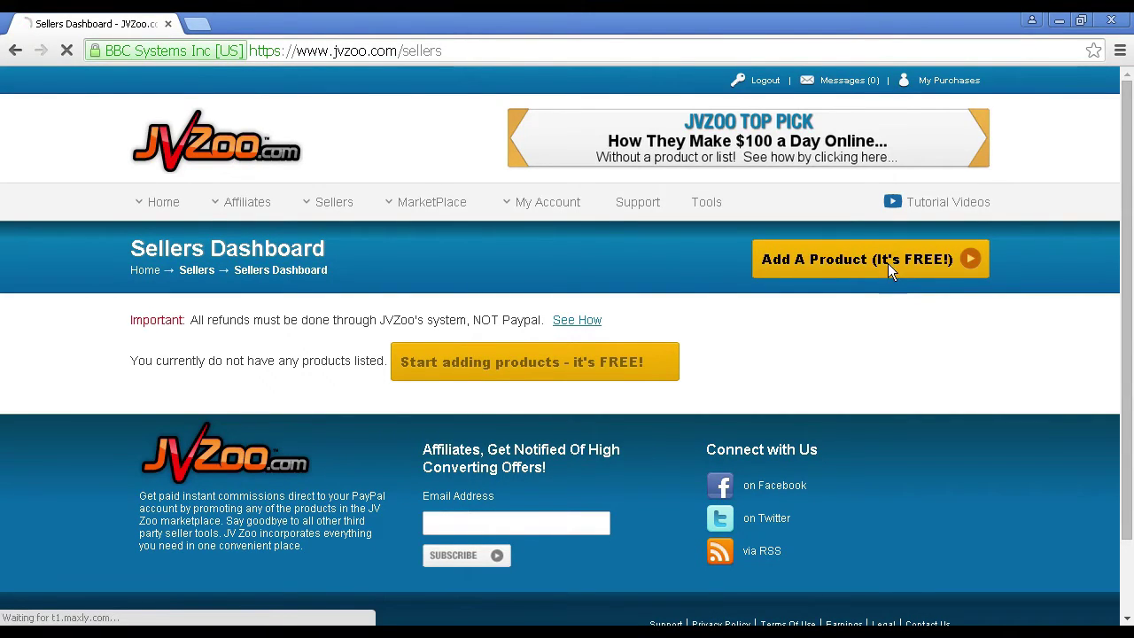
scroll(575, 230, down, 1)
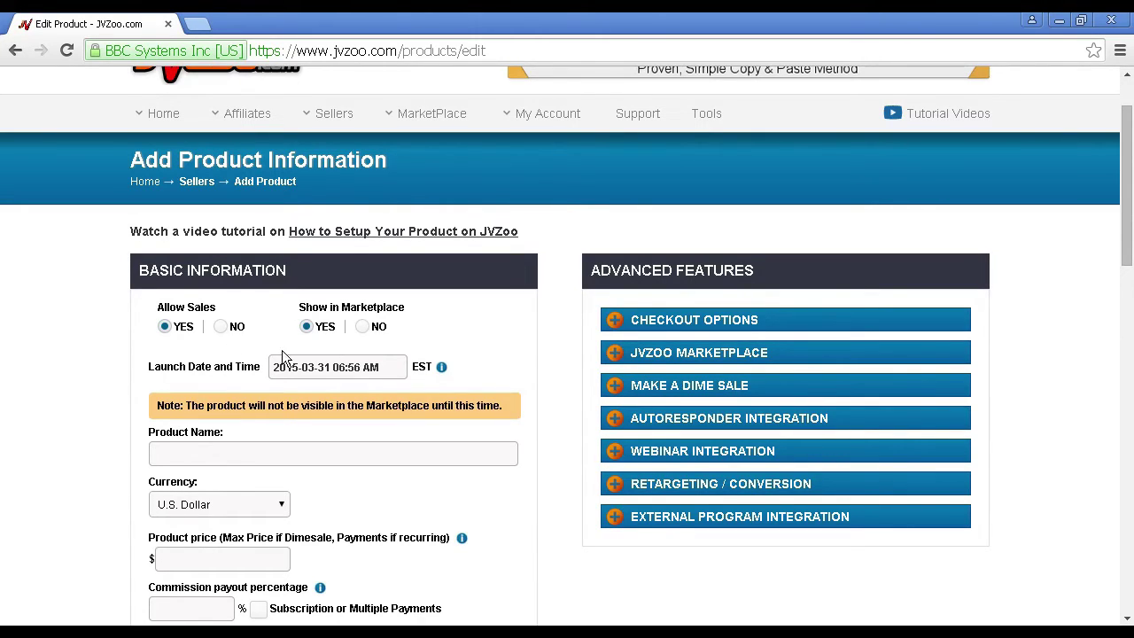
scroll(83, 325, down, 1)
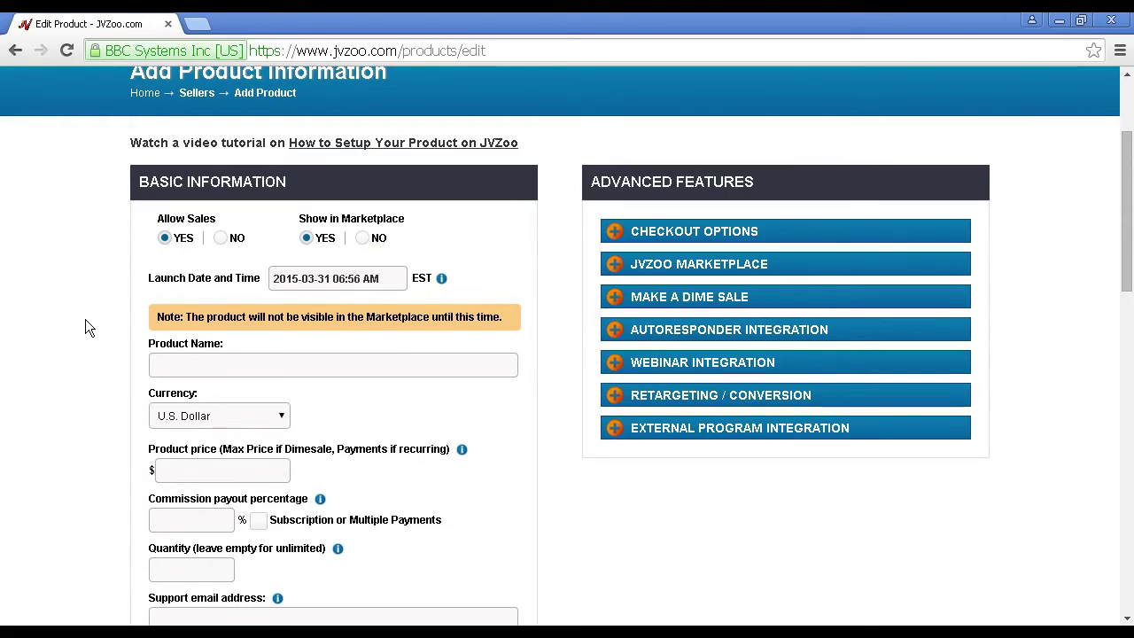
click(220, 239)
Look through the available currency options for the product without changing the selection
scroll(345, 391, down, 1)
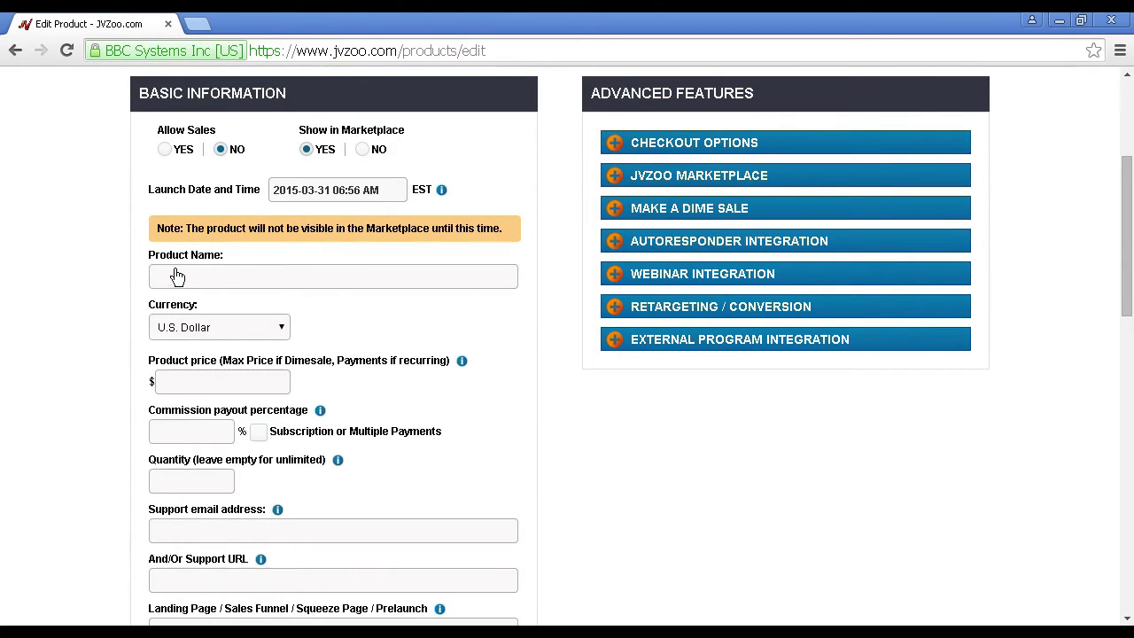
click(282, 330)
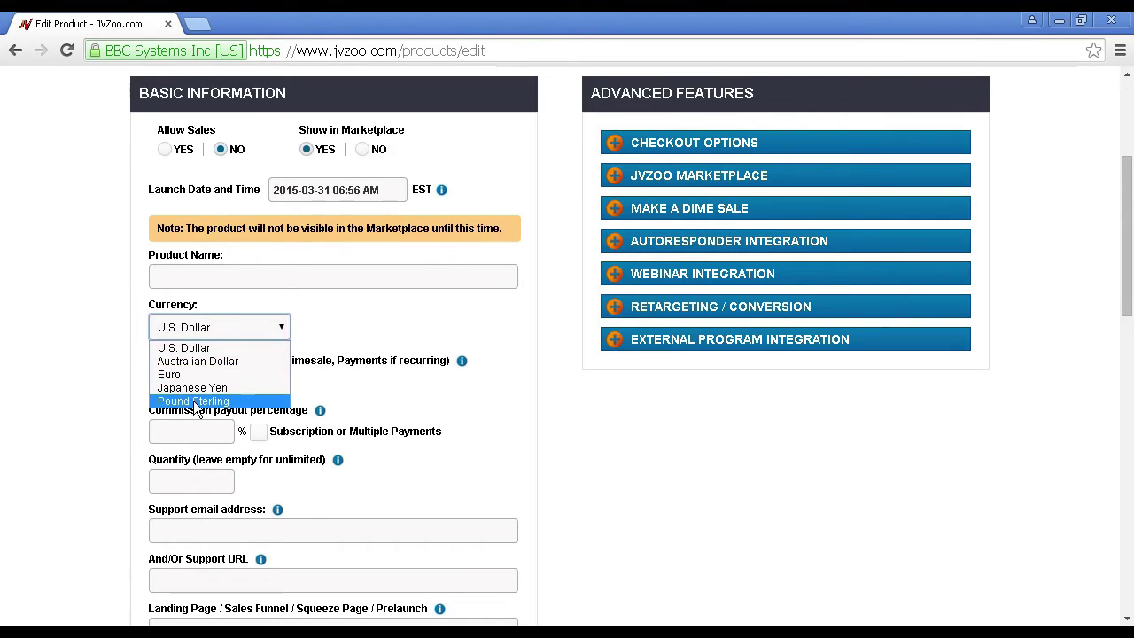
click(306, 315)
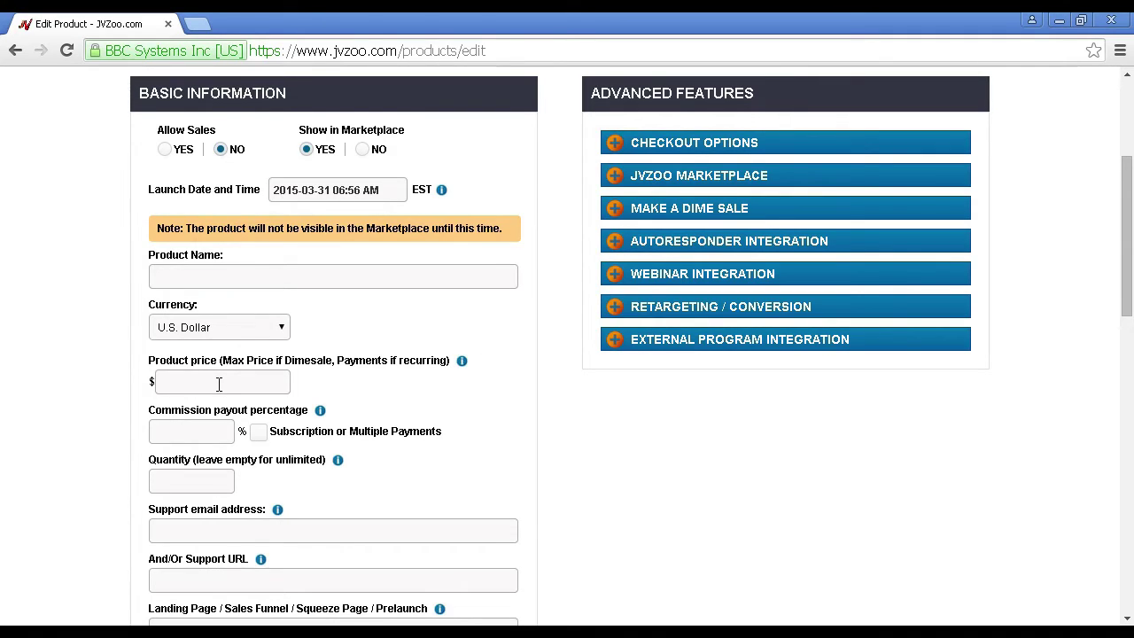
Set the option to send all traffic to the Sales Page after the launch date/time to Yes
scroll(314, 435, down, 1)
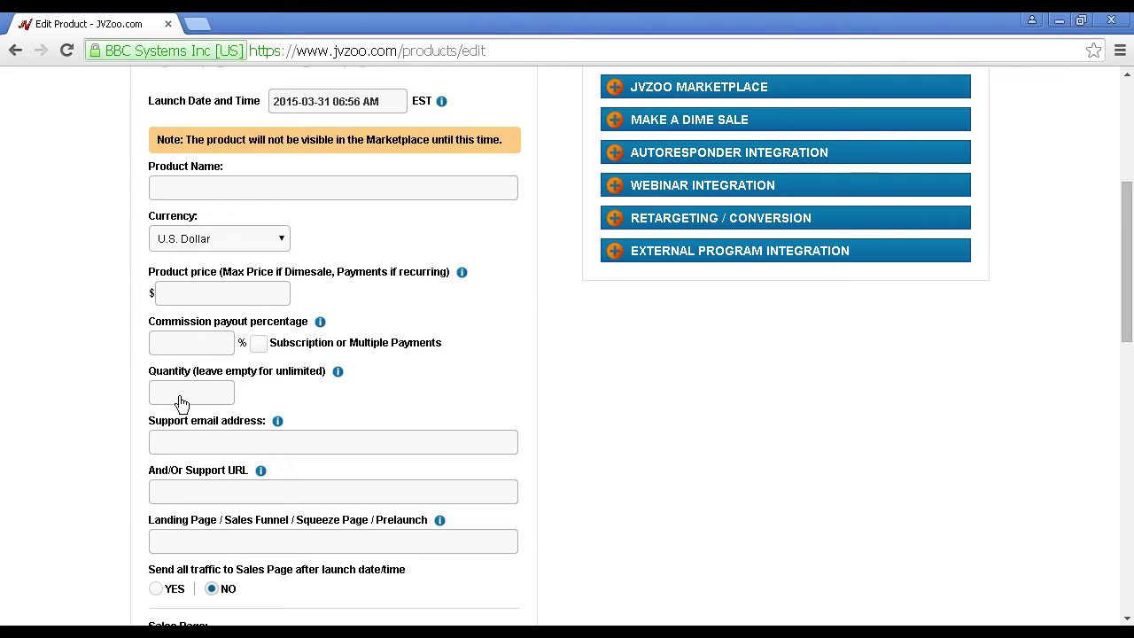
scroll(425, 404, down, 1)
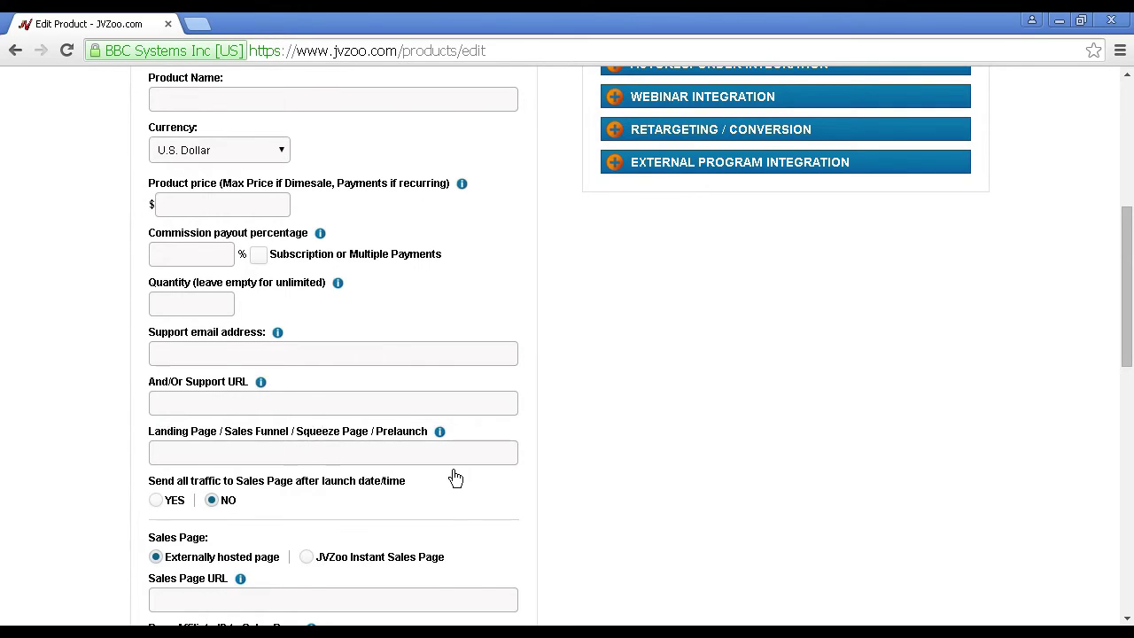
scroll(456, 479, down, 1)
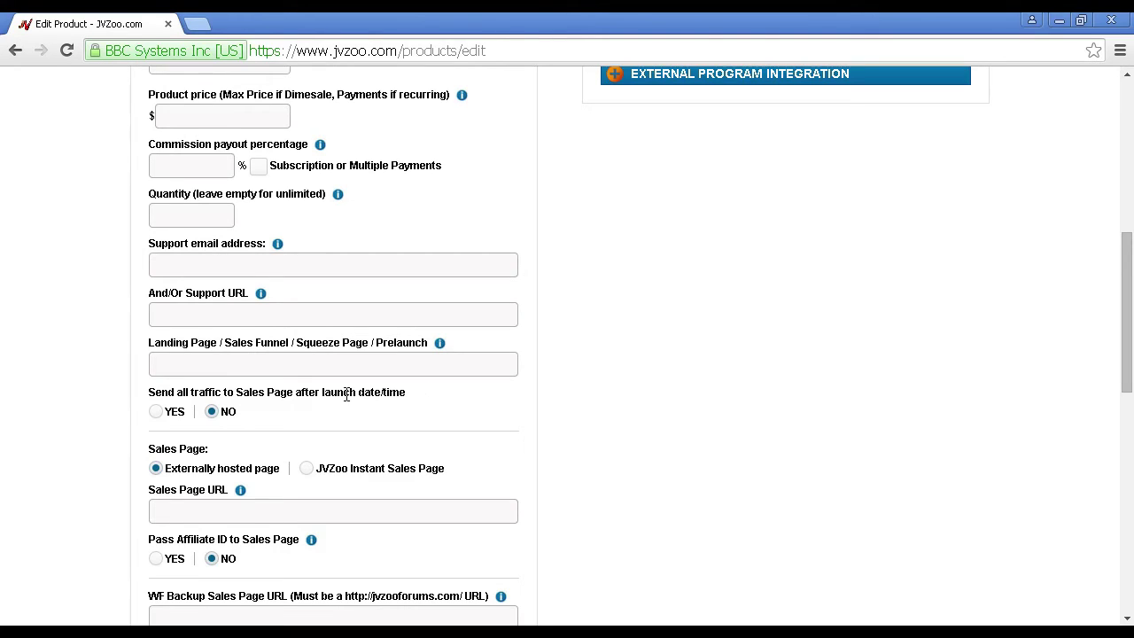
click(157, 417)
Review the sales page, delivery method and return period fields, and look through the Affiliate Approval options
scroll(472, 468, down, 1)
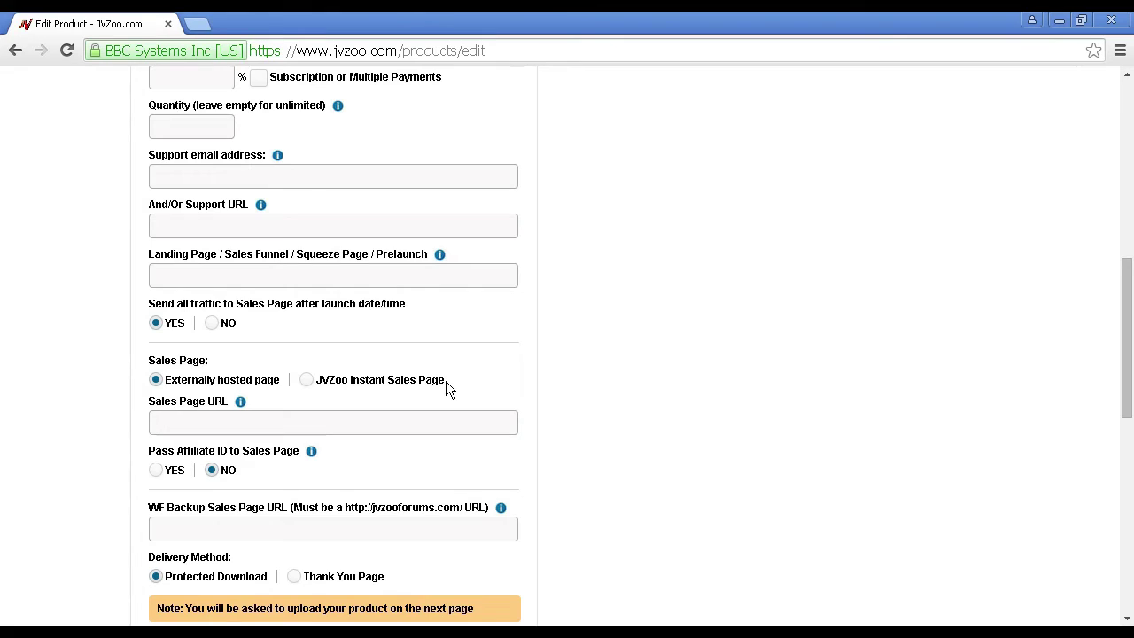
scroll(230, 399, down, 1)
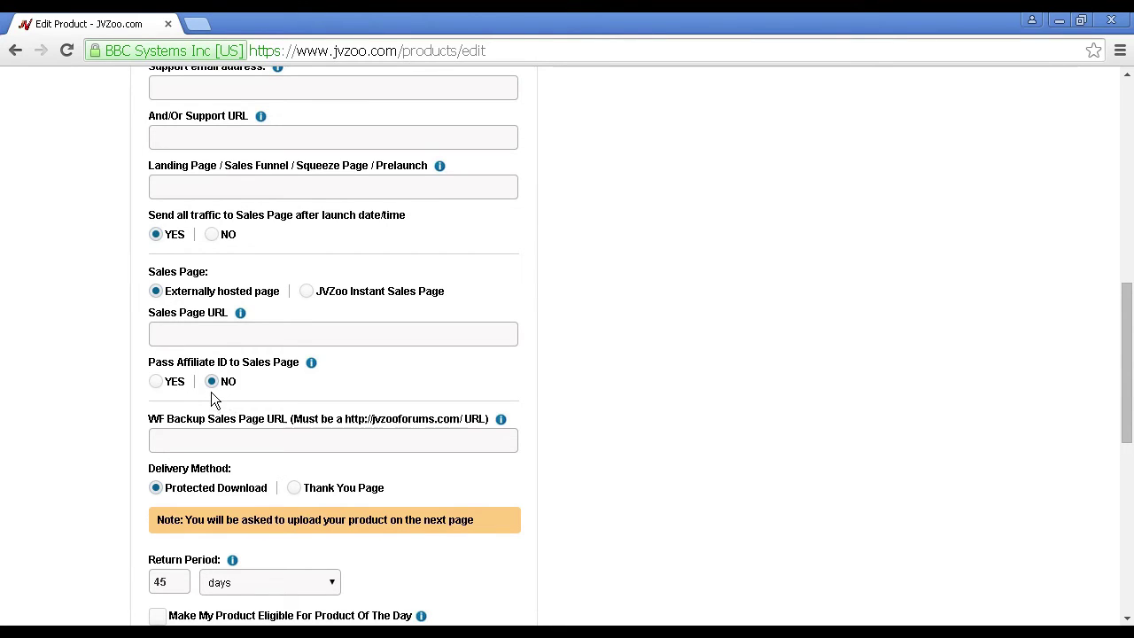
scroll(494, 438, down, 2)
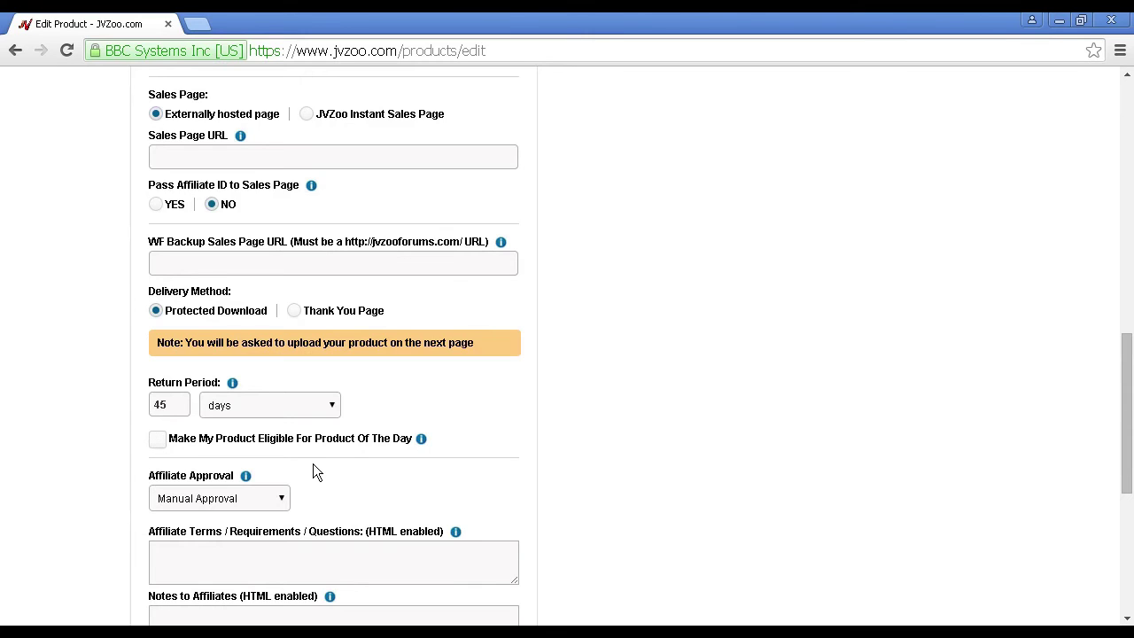
scroll(316, 469, down, 2)
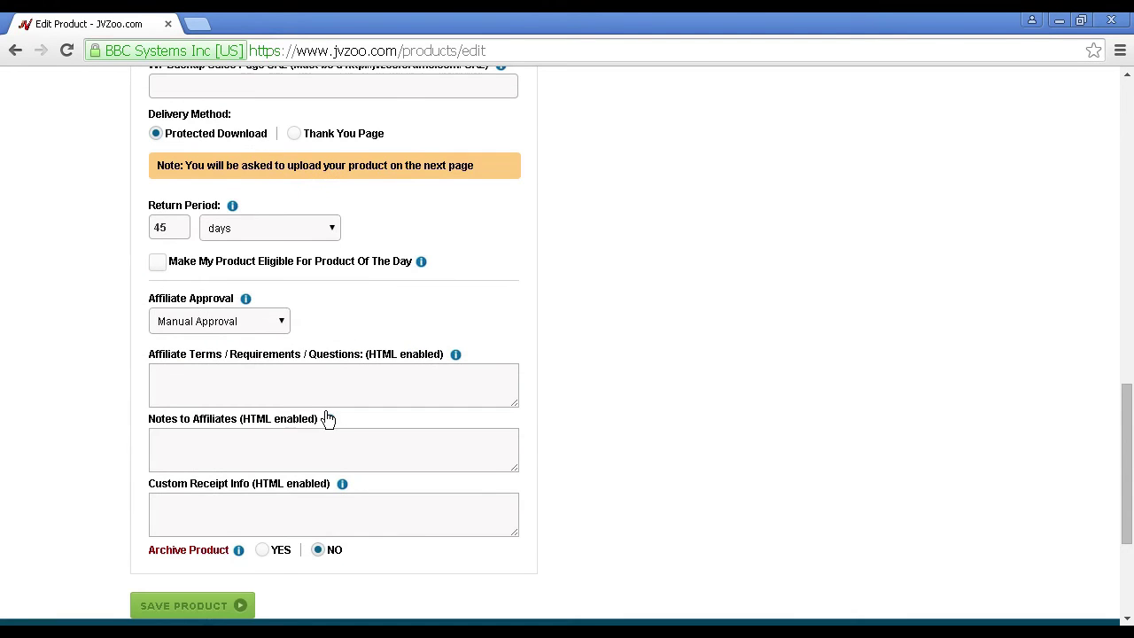
click(283, 324)
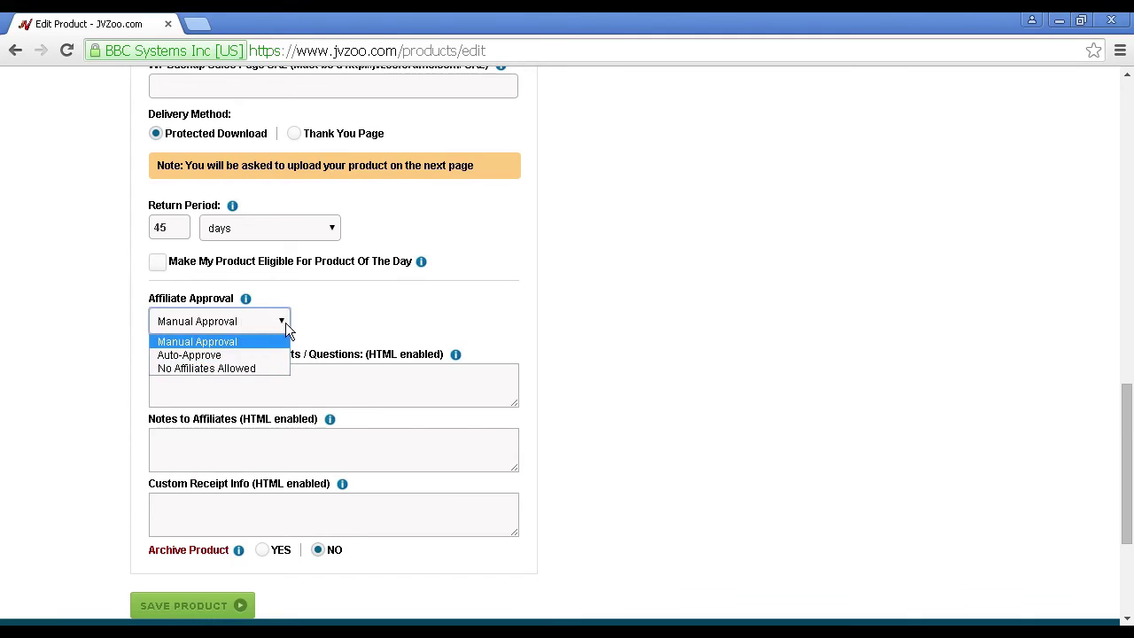
click(318, 312)
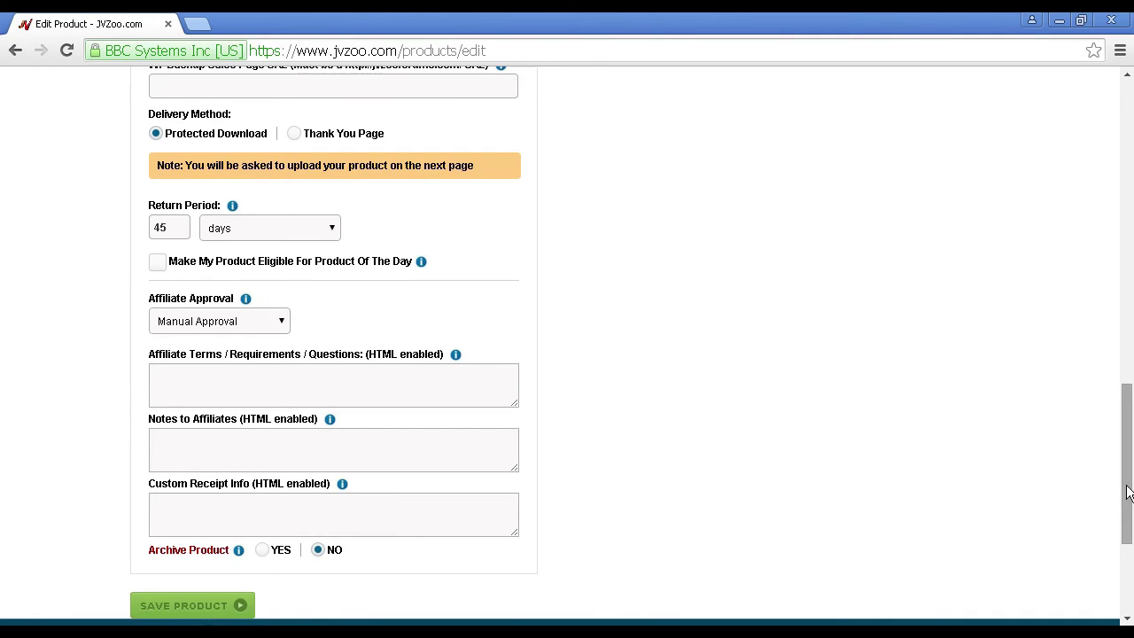
Expand the Make a Dime Sale settings under Advanced Features and review them alongside the product price field
drag(1128, 493, 1128, 124)
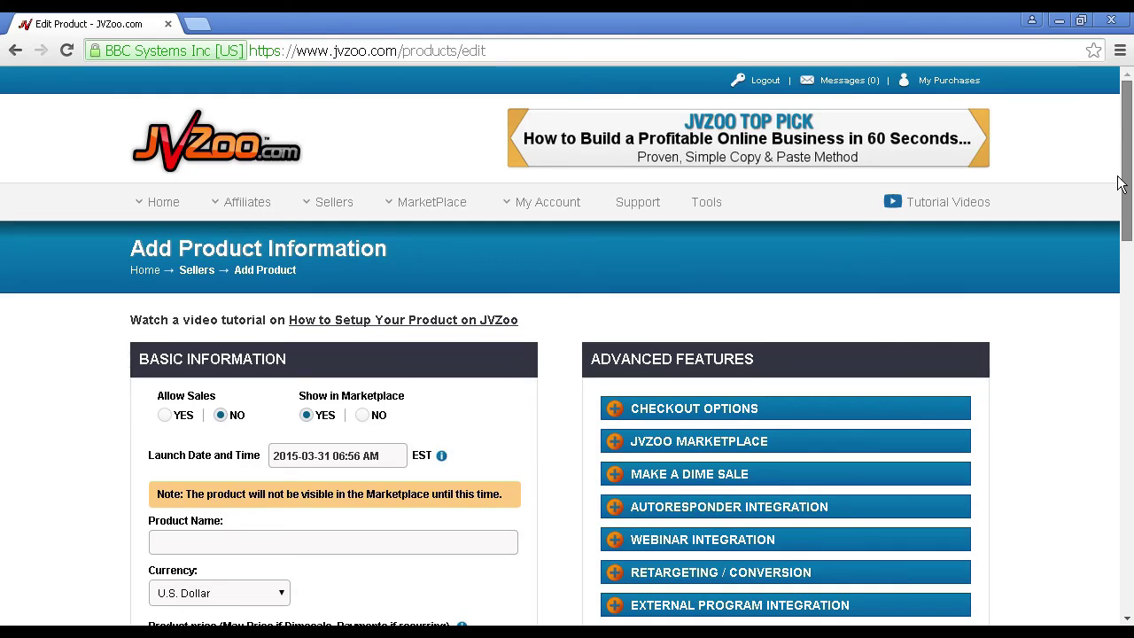
click(619, 479)
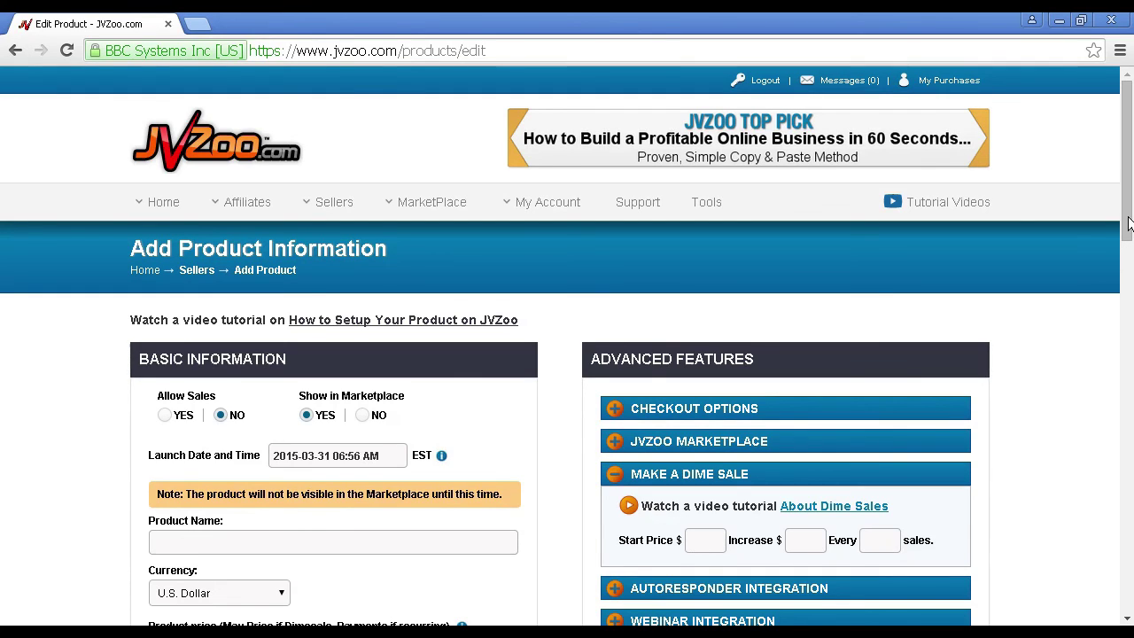
drag(1128, 223, 1128, 293)
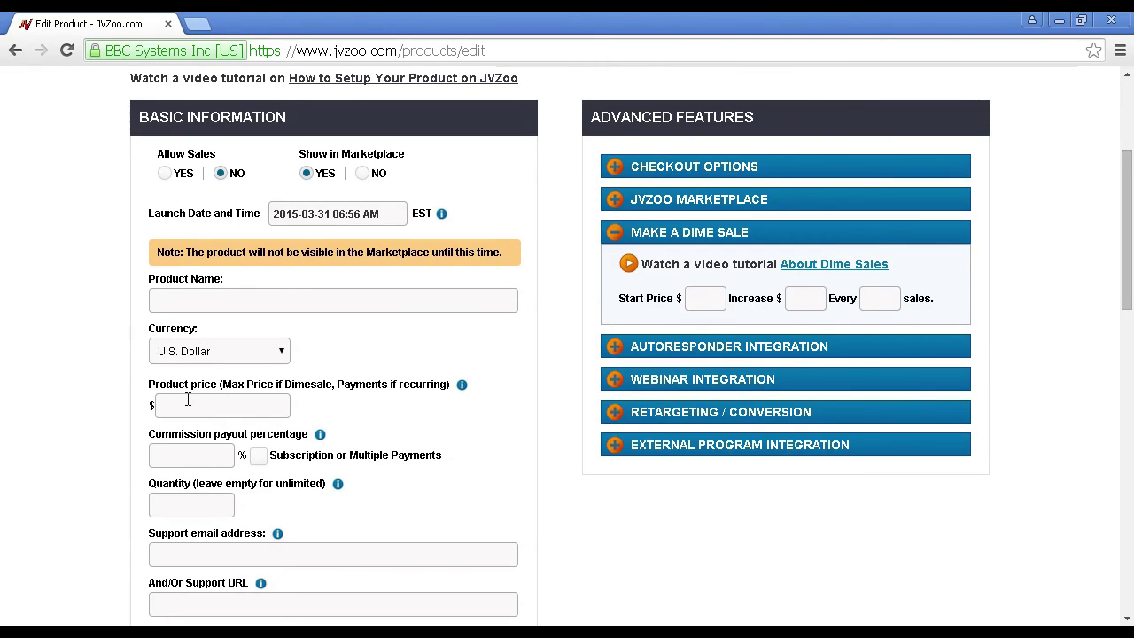
Expand the Autoresponder Integration settings and look through the available autoresponder services without changing the selection
click(615, 351)
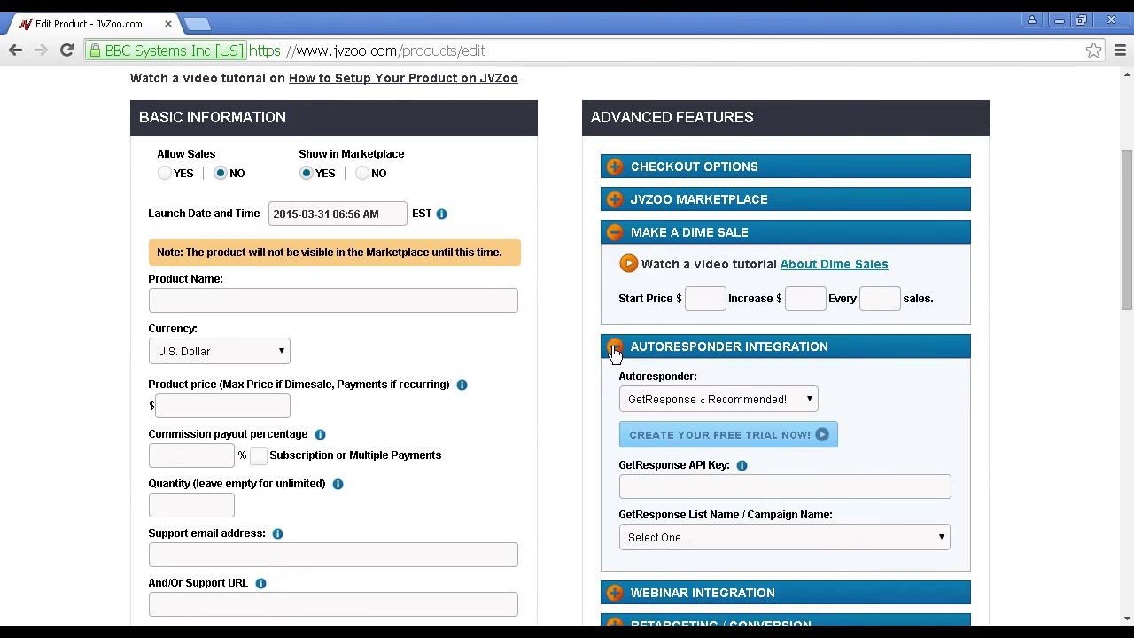
click(809, 400)
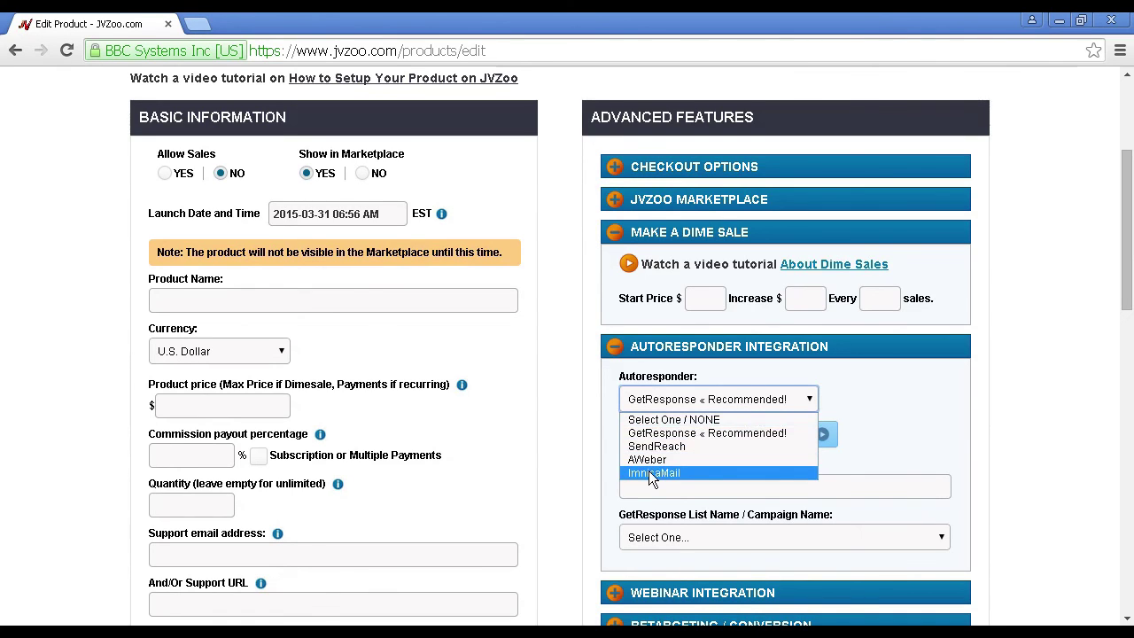
click(877, 380)
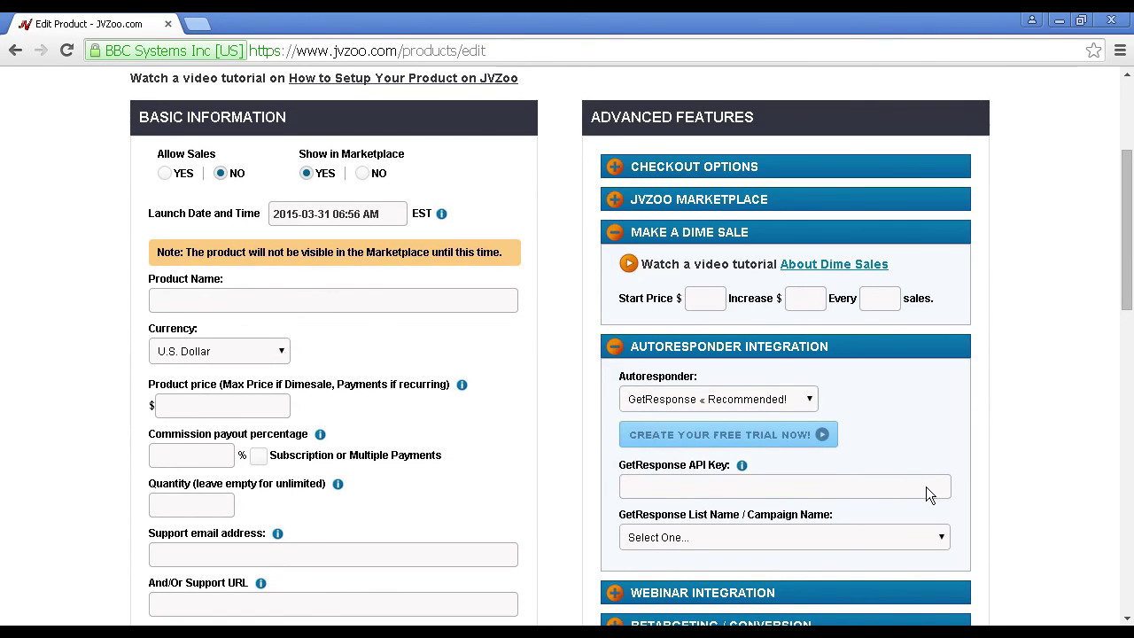
scroll(985, 513, down, 2)
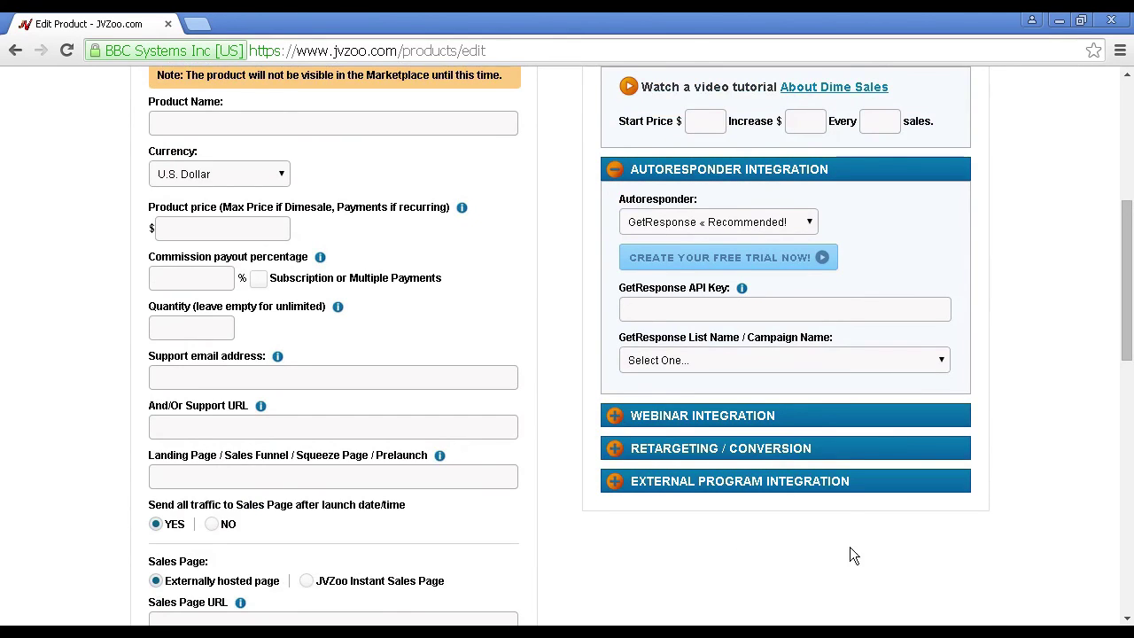
scroll(840, 548, up, 2)
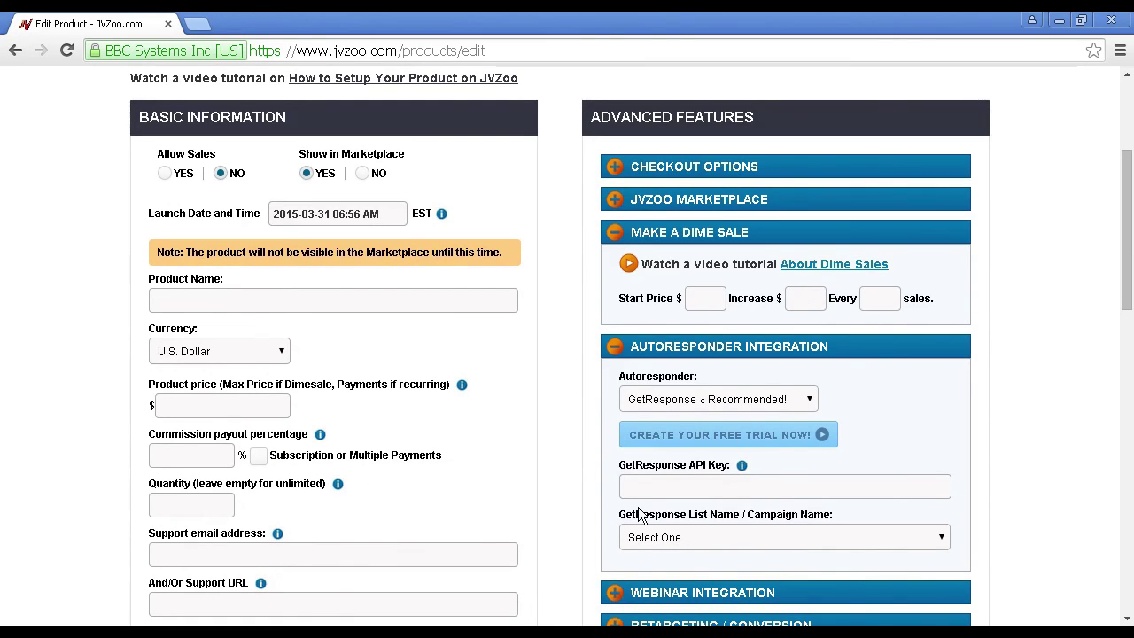
Try to save the product with the current form settings, then return to its basic information
scroll(573, 478, down, 6)
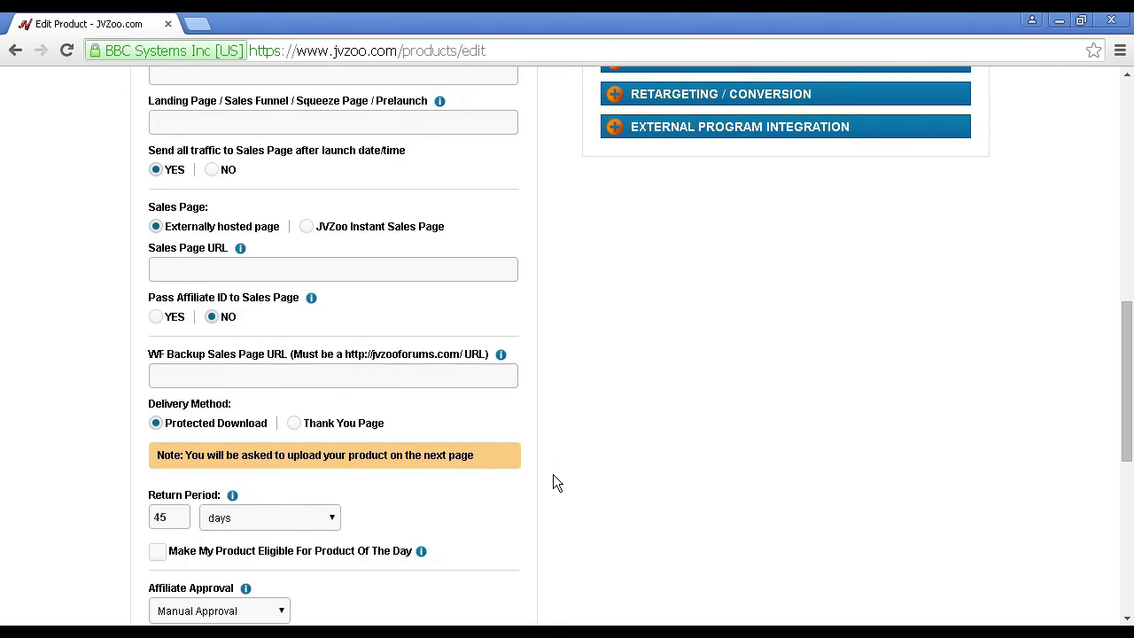
scroll(557, 483, down, 3)
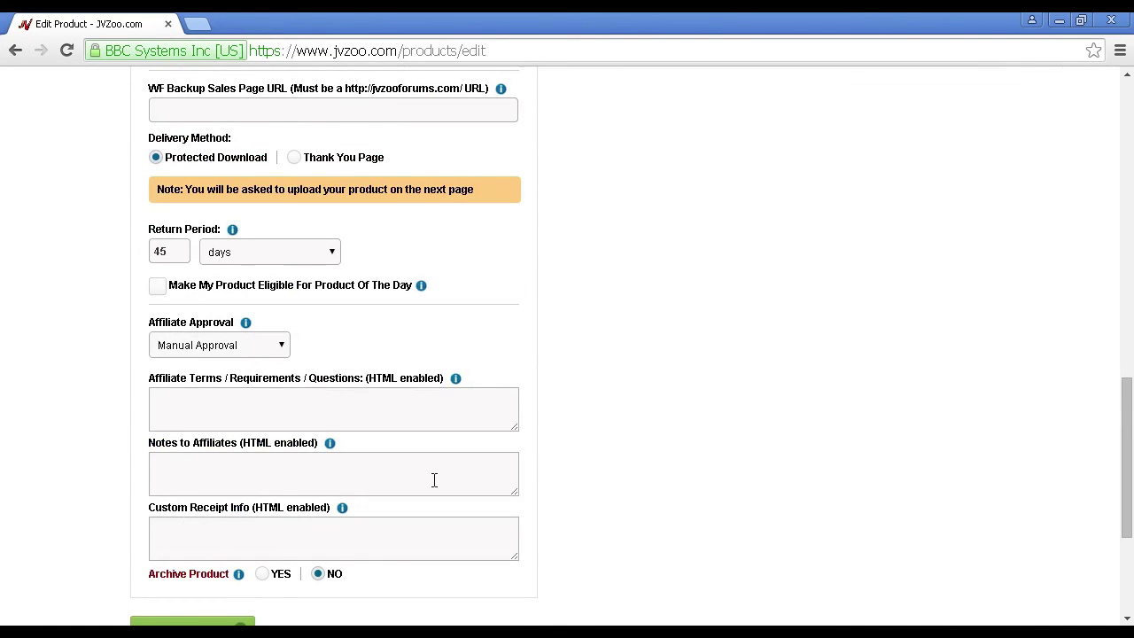
scroll(434, 483, down, 2)
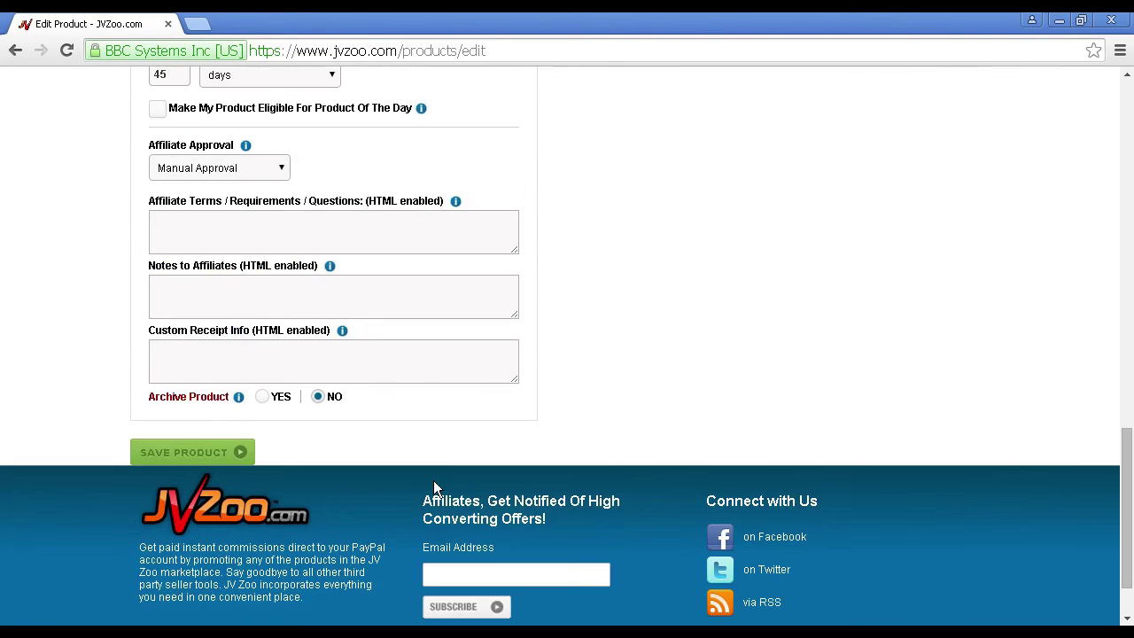
click(188, 452)
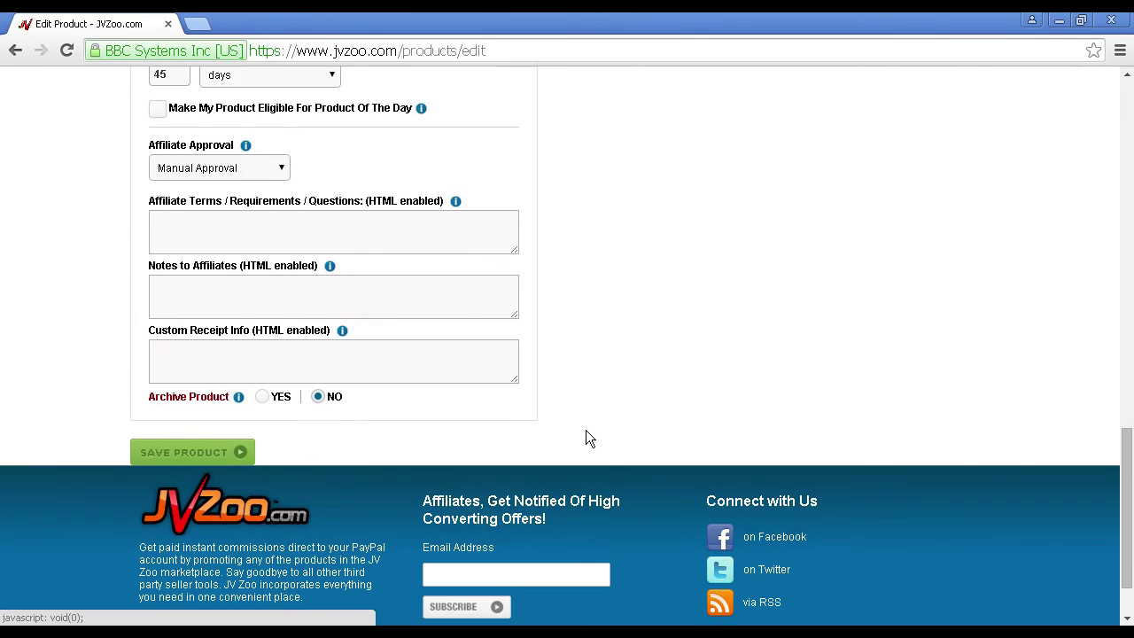
scroll(586, 430, up, 4)
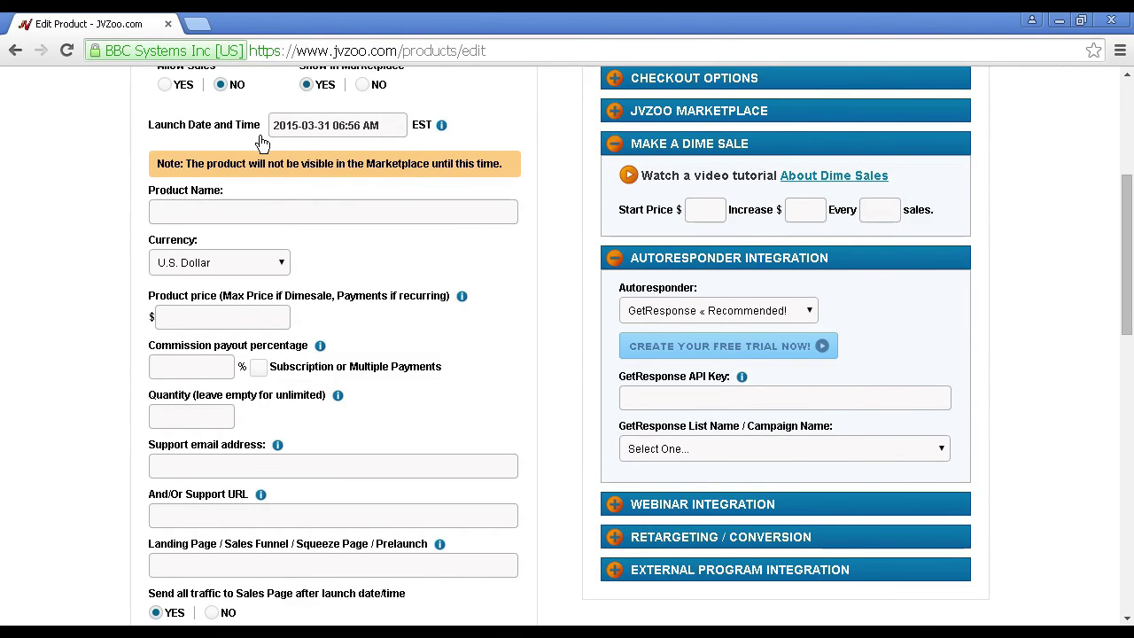
scroll(505, 154, up, 2)
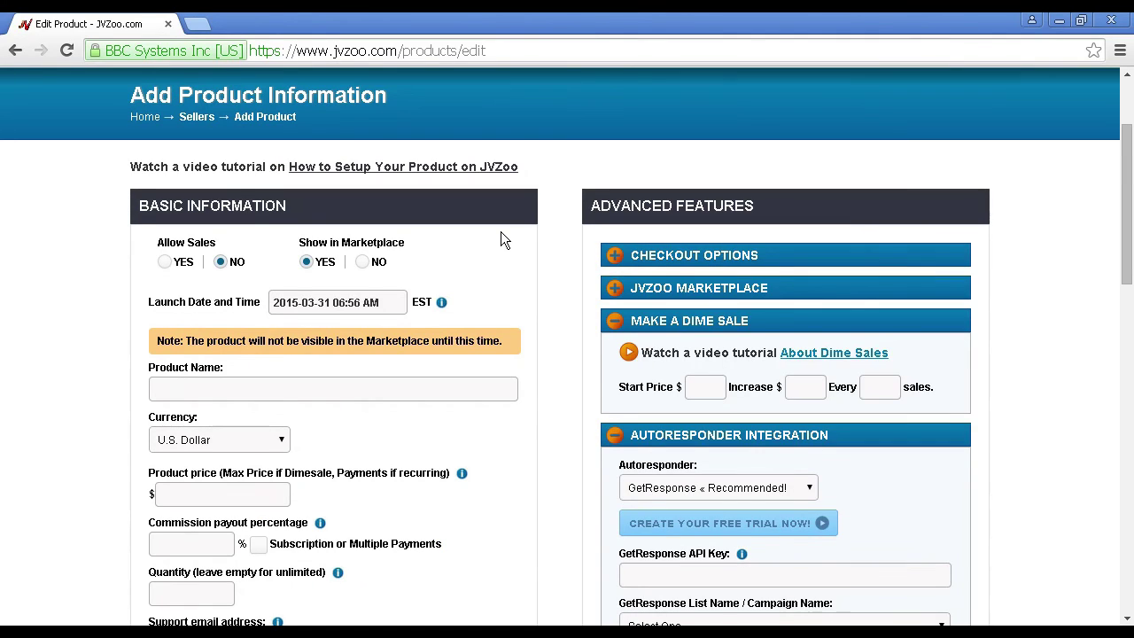